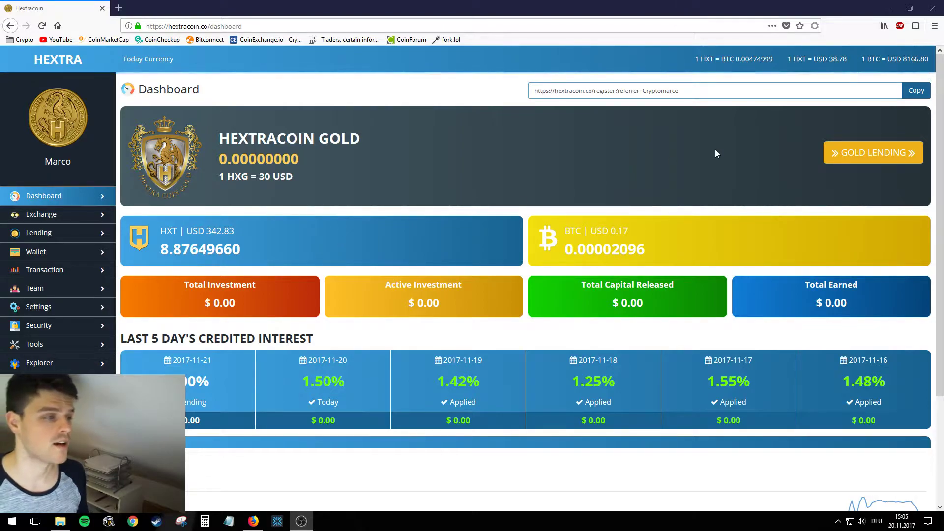
# - Select the referral link on the dashboard, then go to the Lending page
pyautogui.moveTo(706, 91); pyautogui.dragTo(536, 91)
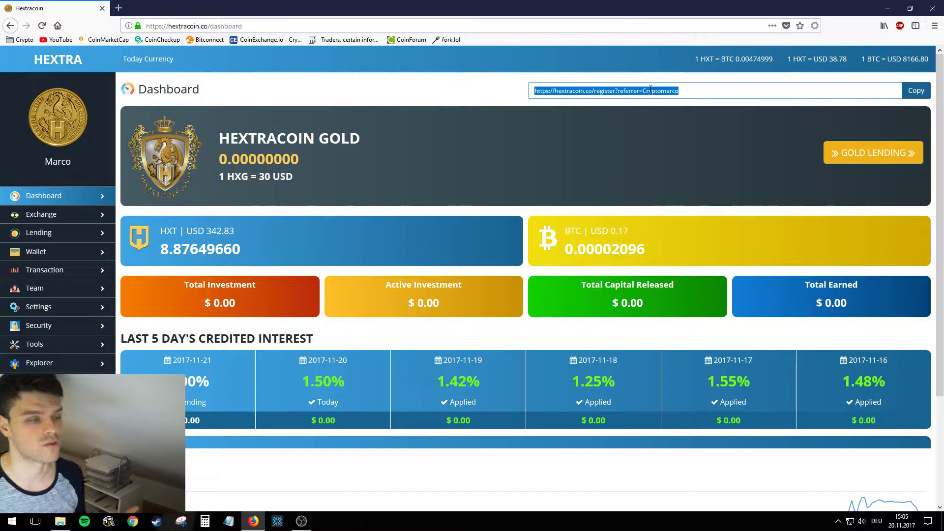
pyautogui.click(69, 232)
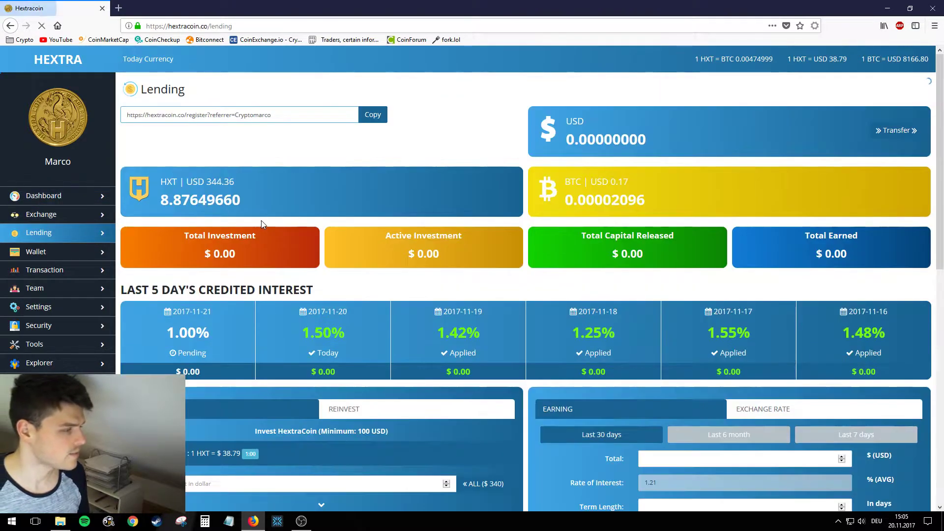
# - Invest the full $340 balance and enter 340 as the calculator total
pyautogui.scroll(-3, 346, 320)
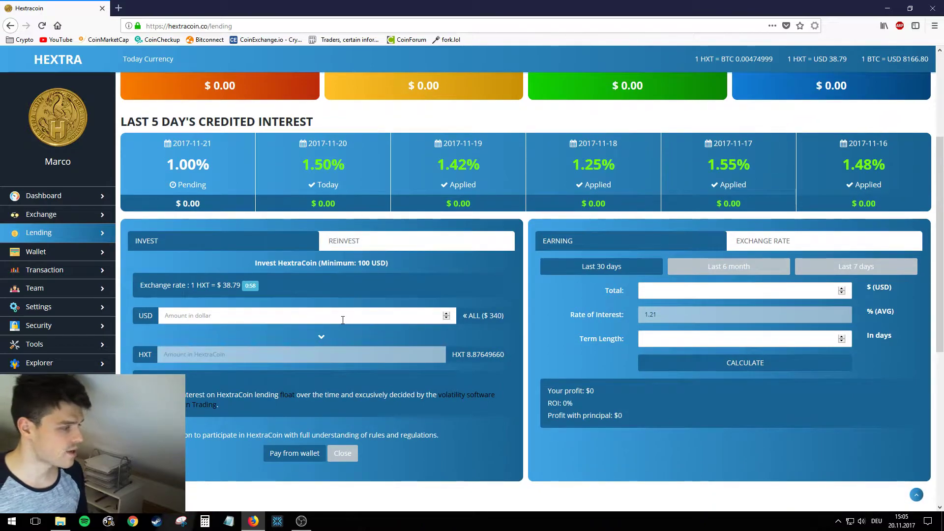
pyautogui.click(353, 312)
pyautogui.click(488, 317)
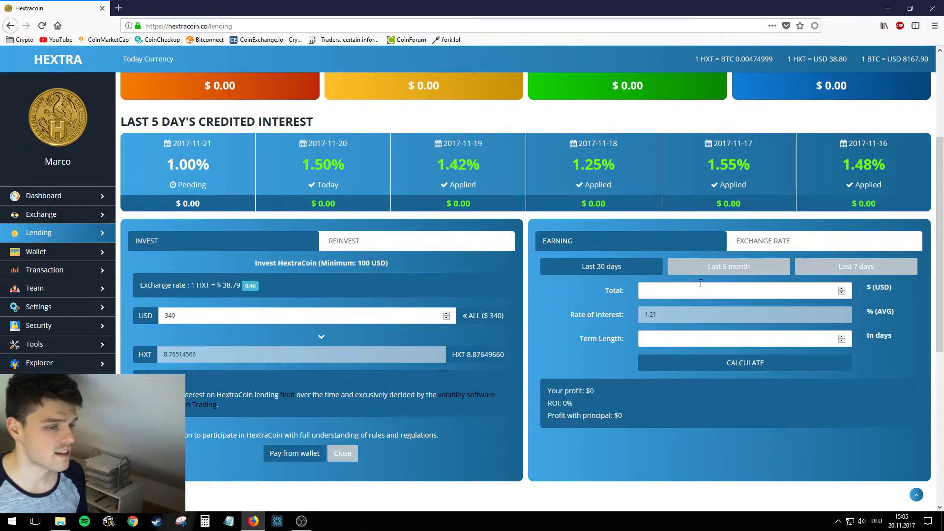
pyautogui.write('340')
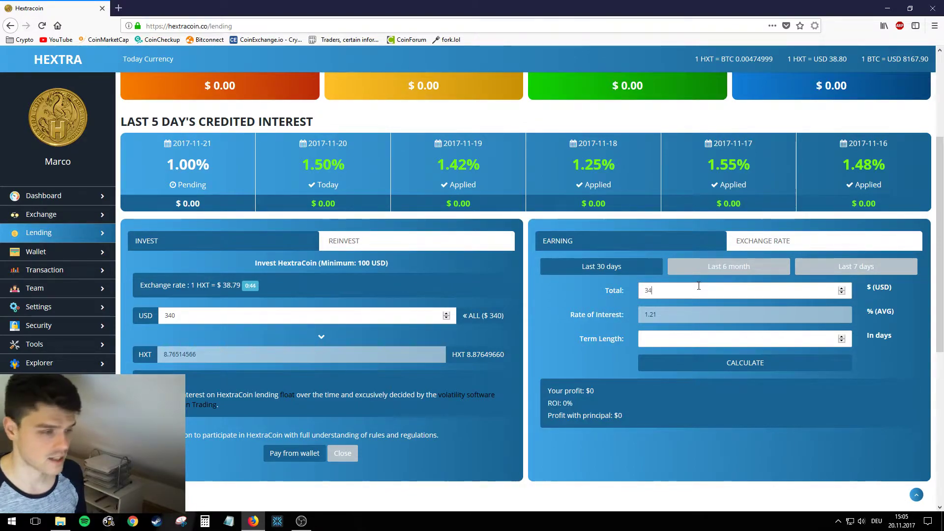
# - Enter a 239-day term length and calculate the projected profit
pyautogui.click(692, 346)
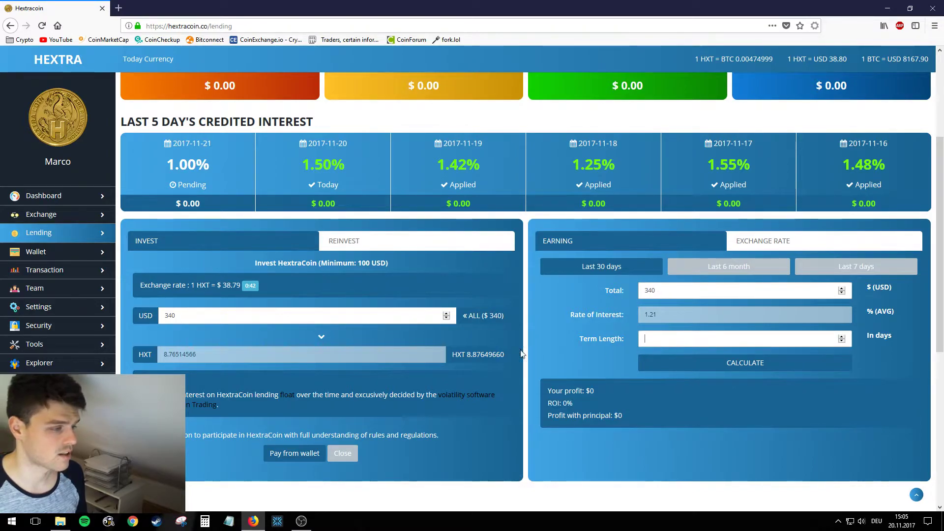
pyautogui.scroll(-5, 511, 354)
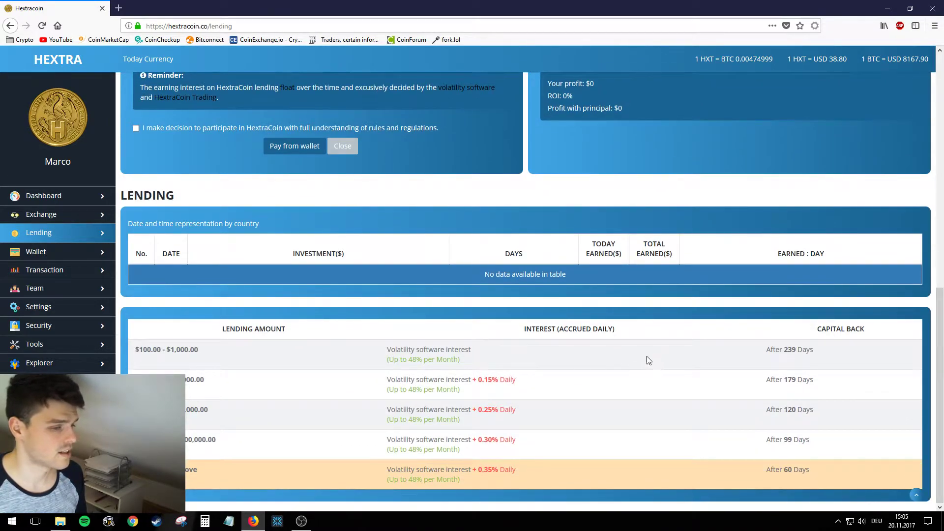
pyautogui.scroll(3, 653, 363)
pyautogui.scroll(3, 659, 363)
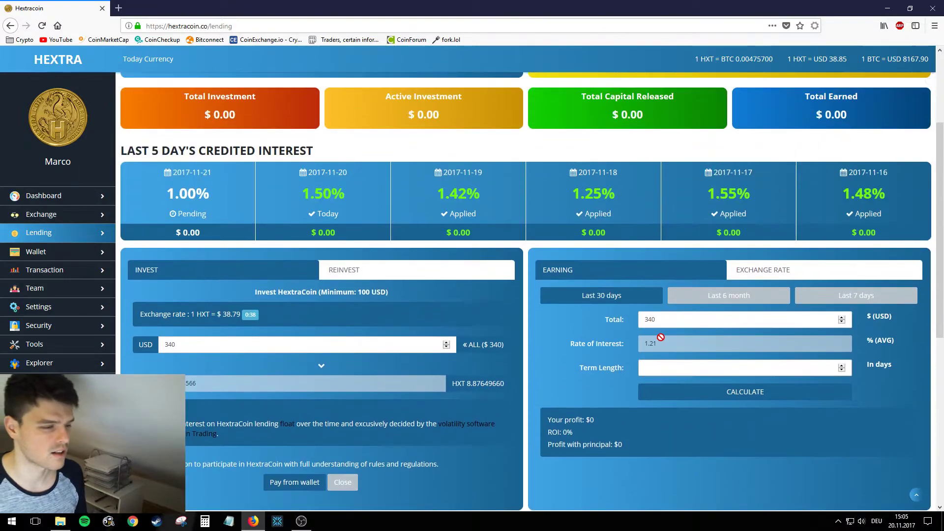
pyautogui.write('-2')
pyautogui.scroll(-5, 670, 356)
pyautogui.scroll(2, 689, 379)
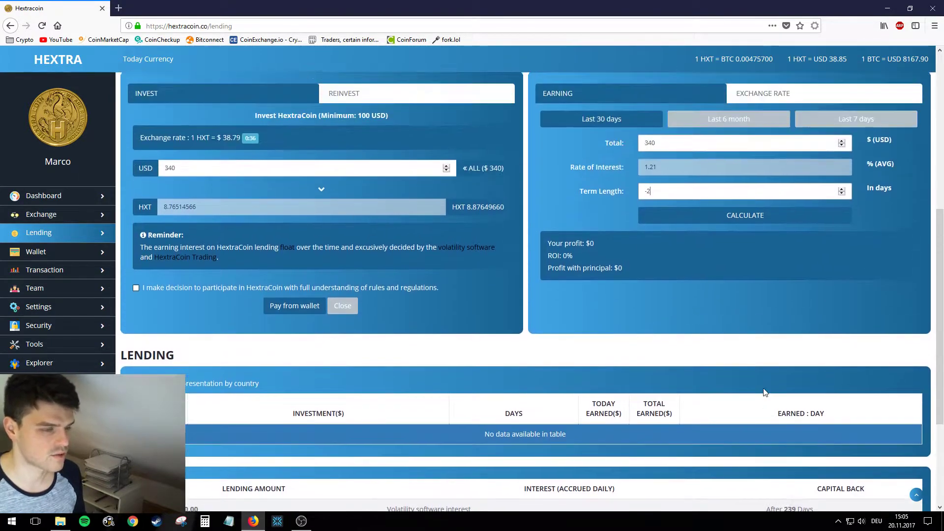
pyautogui.scroll(5, 600, 355)
pyautogui.scroll(-7, 443, 339)
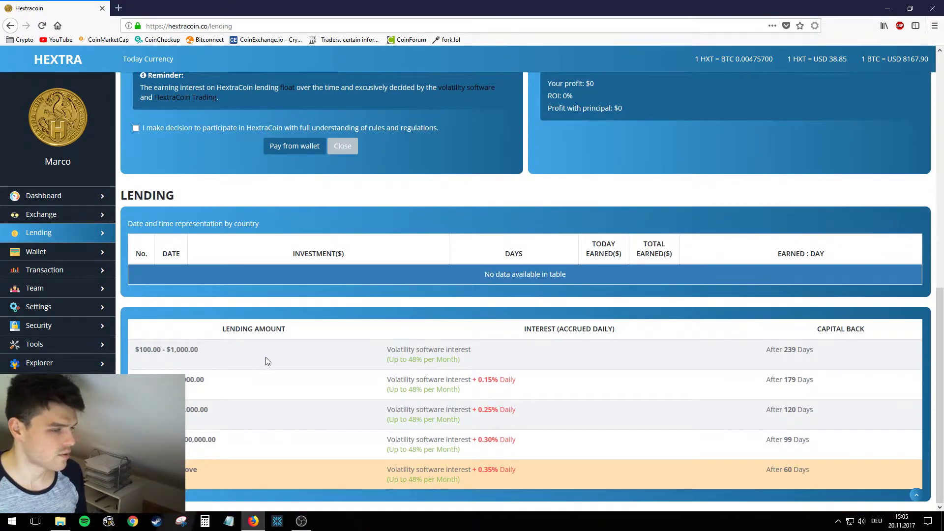
pyautogui.scroll(6, 763, 353)
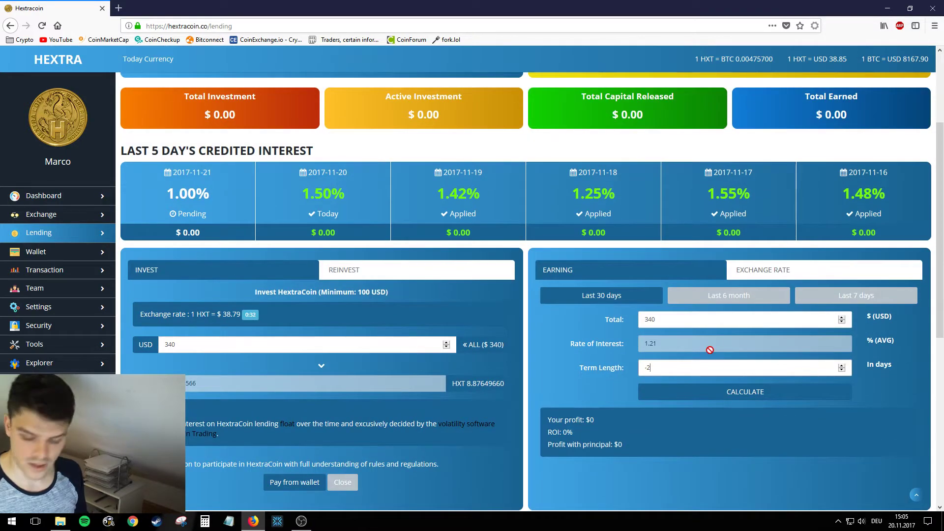
pyautogui.write('39')
pyautogui.click(713, 391)
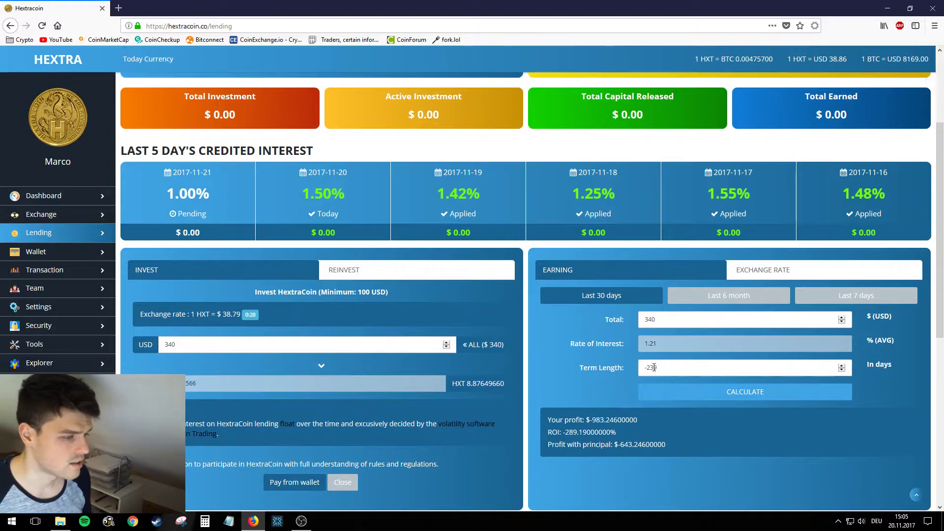
pyautogui.moveTo(645, 368); pyautogui.dragTo(650, 368)
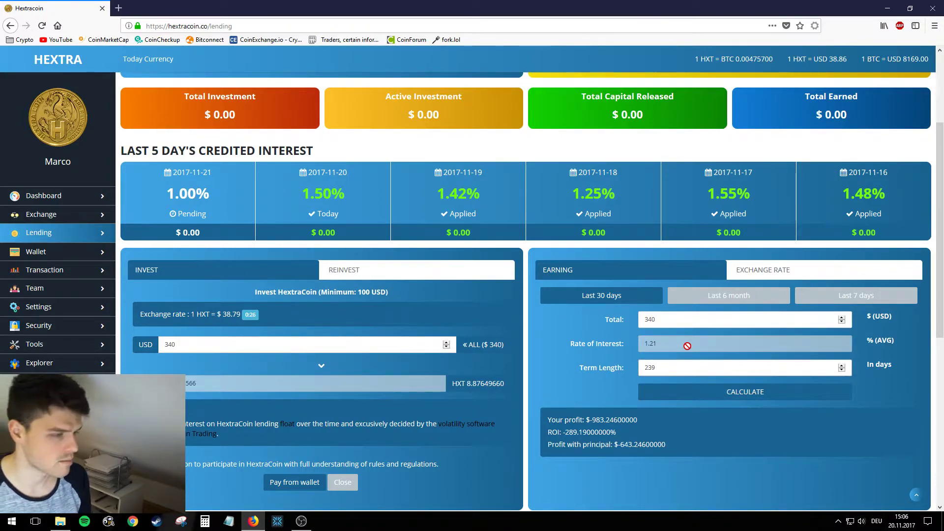
# - Recalculate the 239-day profit using last-six-month rates, projecting $983.25
pyautogui.click(643, 392)
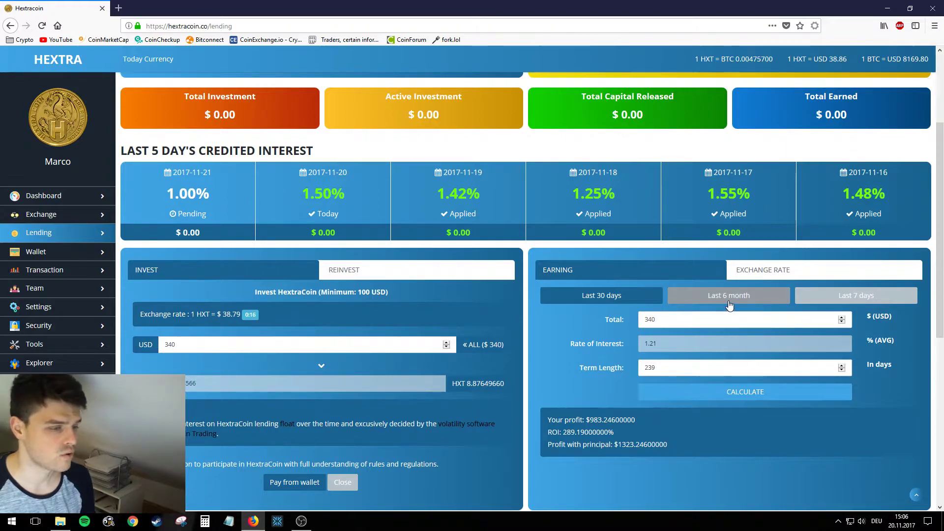
pyautogui.click(730, 304)
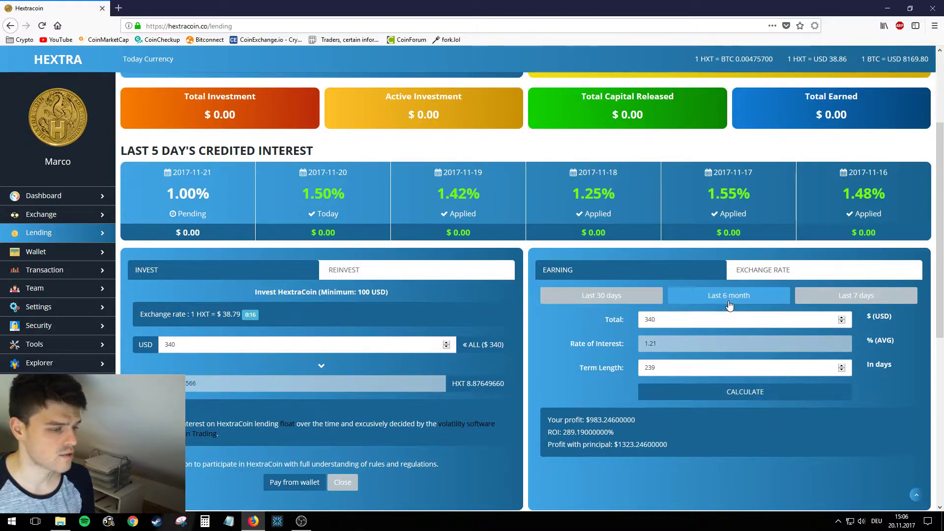
pyautogui.click(814, 300)
pyautogui.click(657, 302)
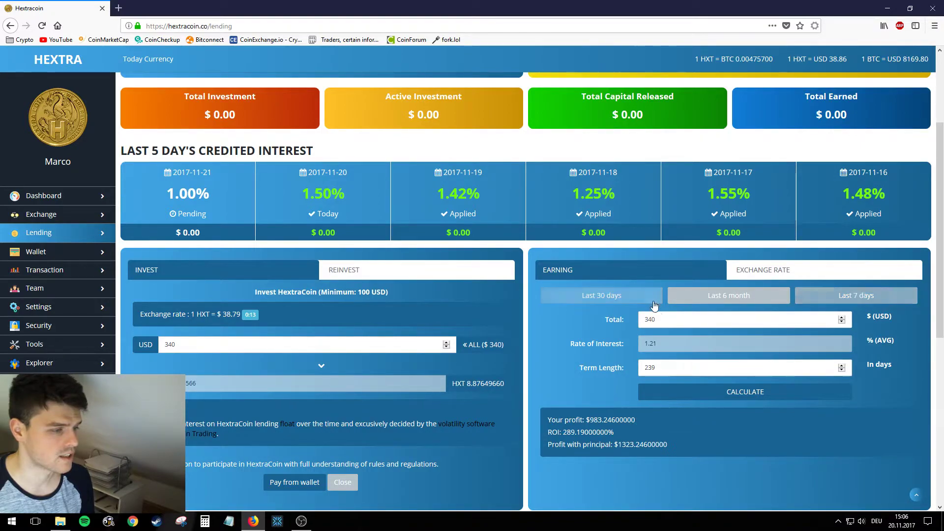
pyautogui.click(699, 309)
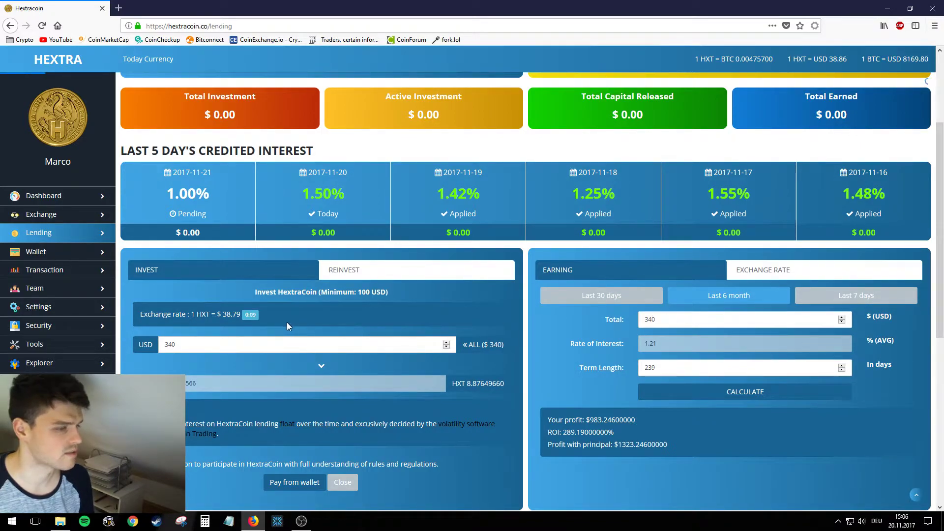
pyautogui.click(745, 270)
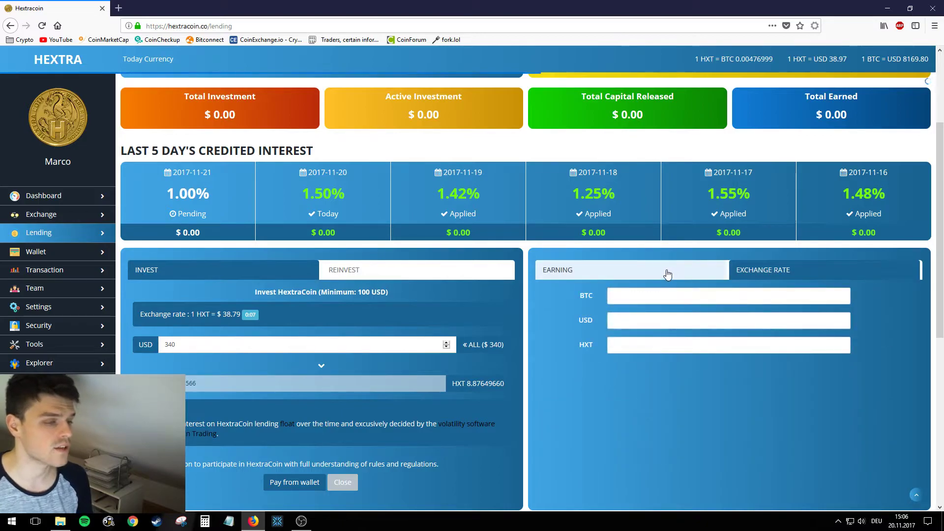
pyautogui.click(667, 273)
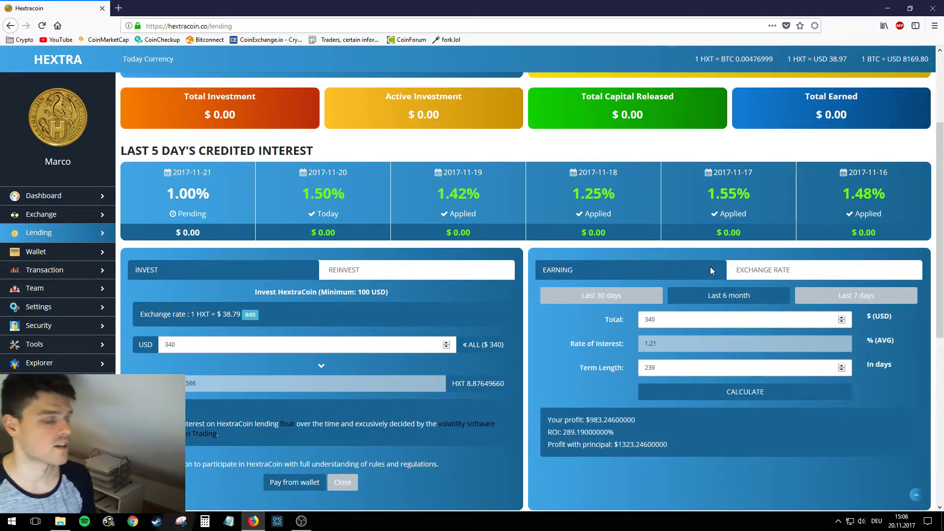
# - Accept the lending rules and regulations checkbox
pyautogui.scroll(-3, 241, 334)
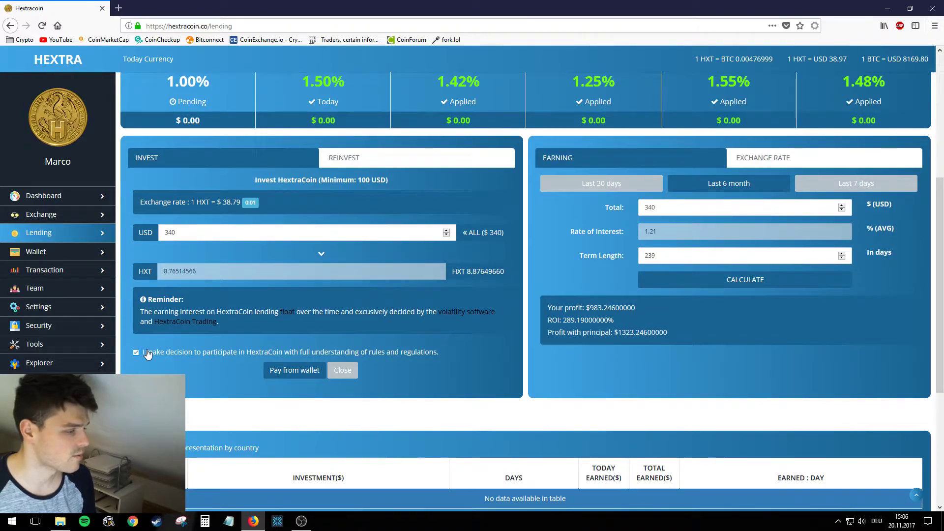
pyautogui.click(146, 353)
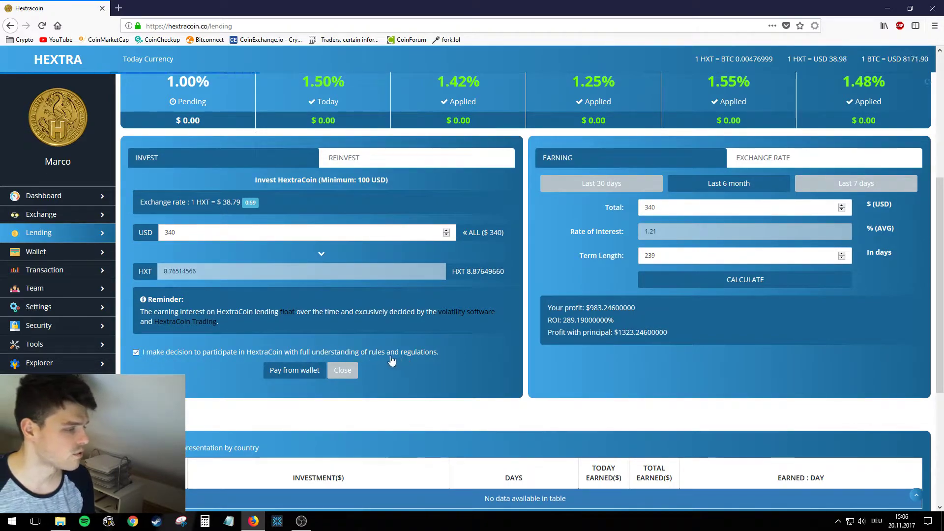
pyautogui.scroll(-4, 304, 372)
pyautogui.scroll(1, 312, 367)
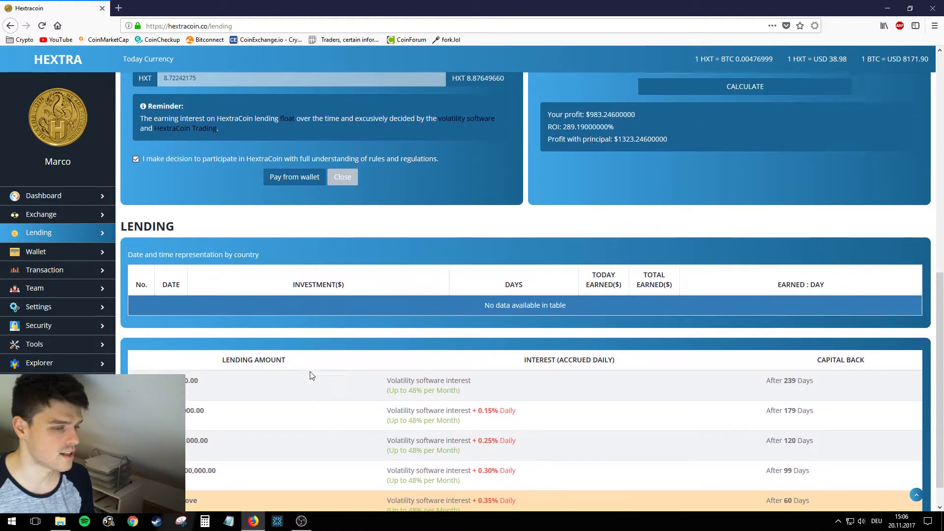
pyautogui.scroll(8, 309, 365)
pyautogui.scroll(-3, 310, 367)
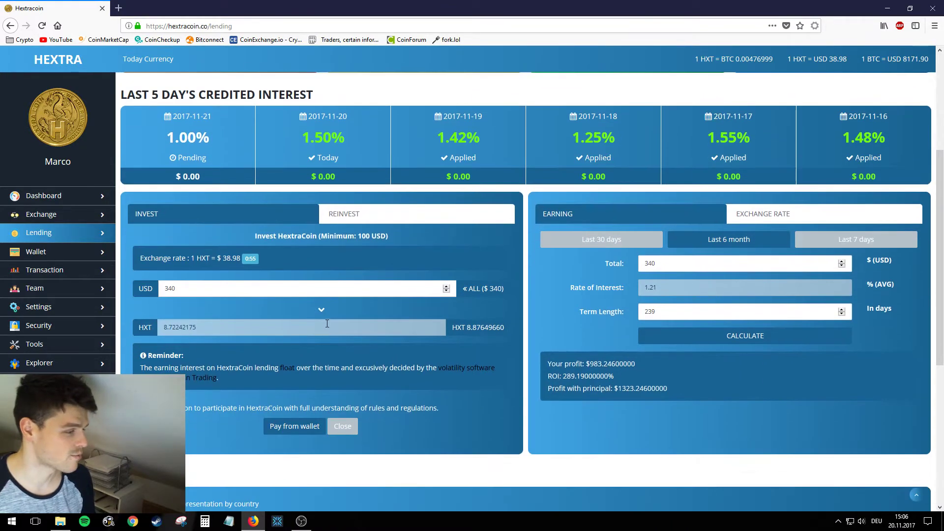
# - Pay and confirm the $340 lending from the wallet, then check the new 239-day entry
pyautogui.click(309, 427)
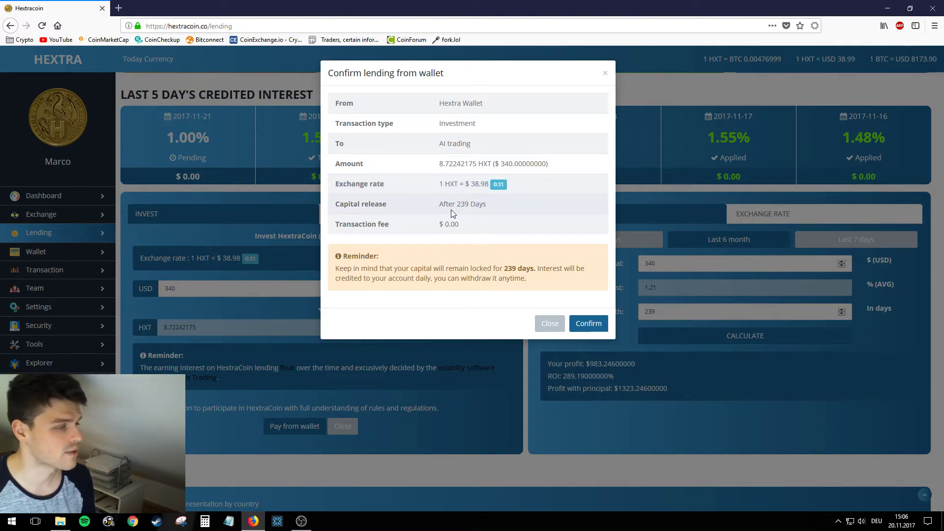
pyautogui.click(587, 320)
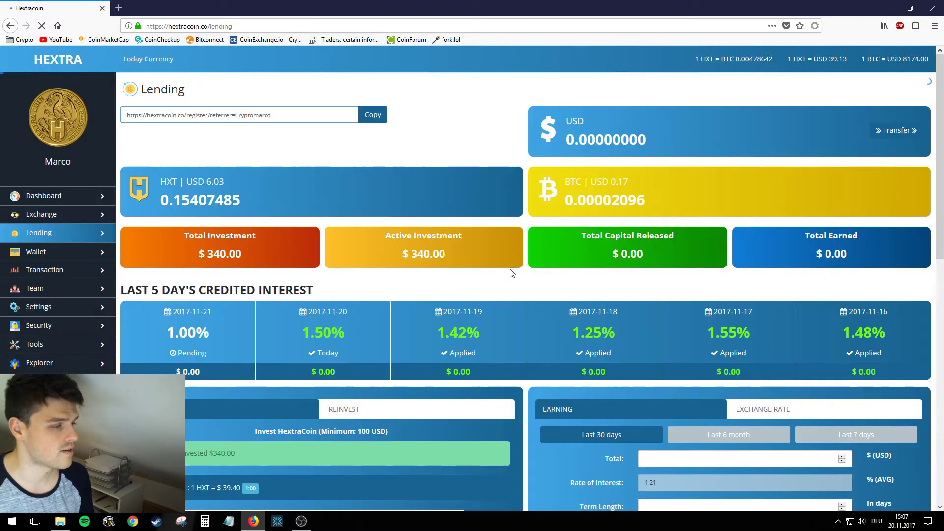
pyautogui.scroll(-5, 490, 268)
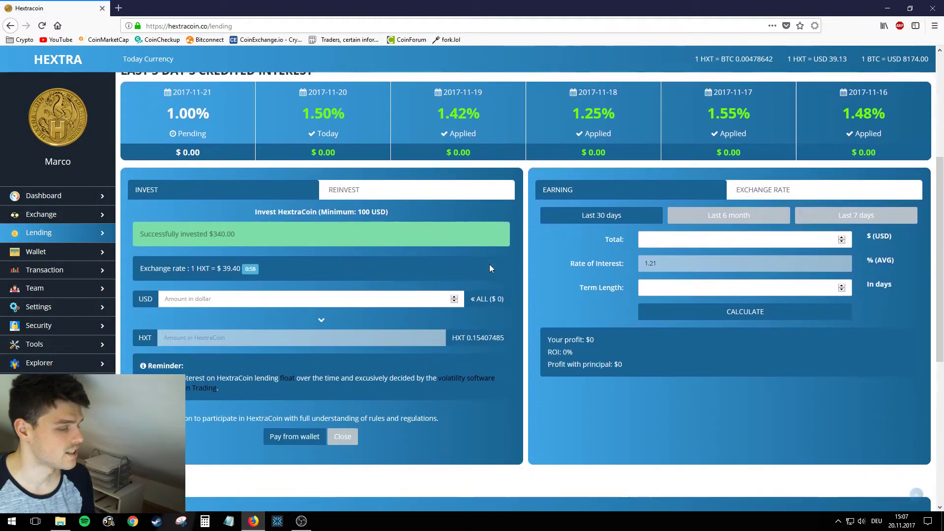
pyautogui.scroll(-5, 492, 268)
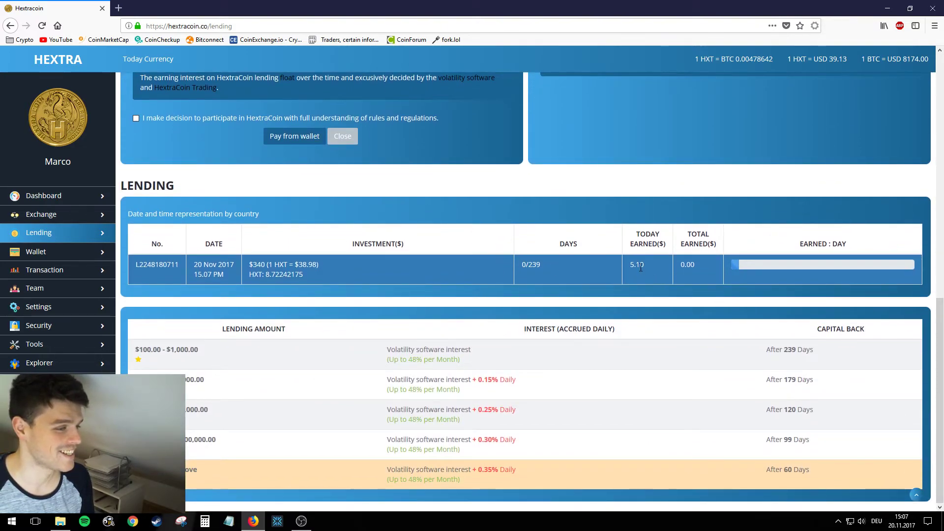
pyautogui.scroll(10, 499, 264)
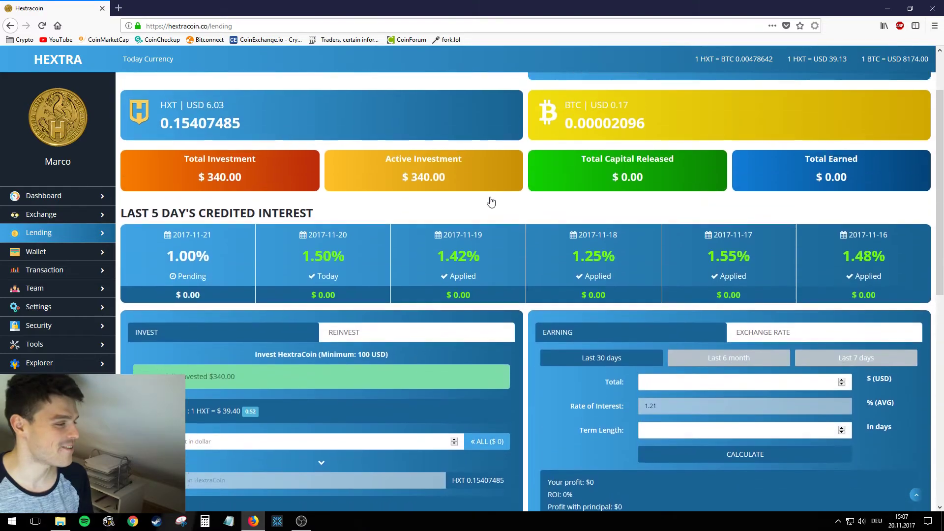